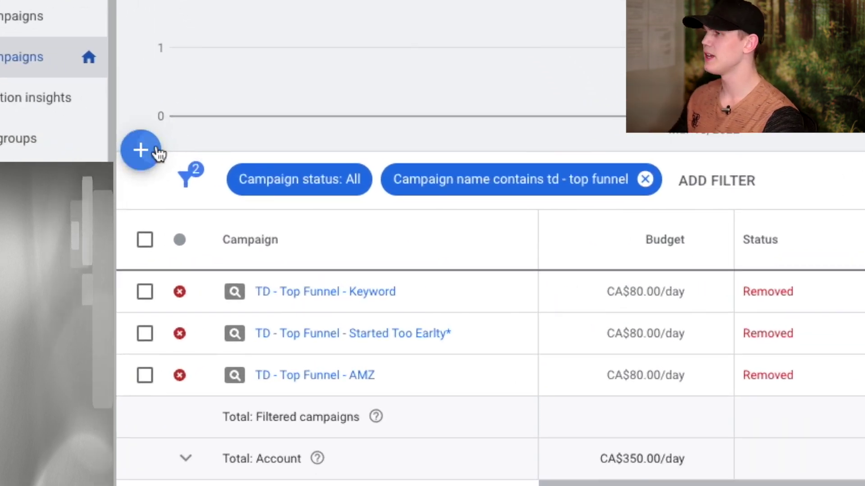
Bring up the new-campaign options above the Campaigns table
{"action": "left_click", "coordinate": [157, 150]}
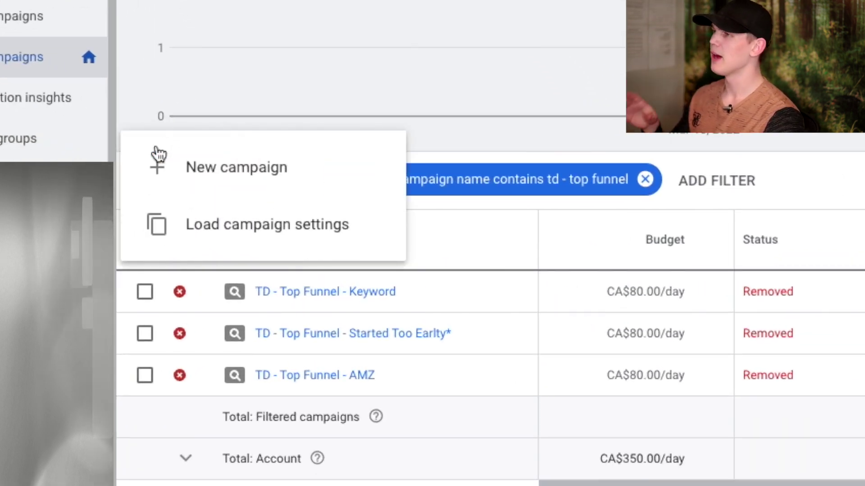
Start a new campaign with the Sales objective and a Purchases conversion goal
{"action": "left_click", "coordinate": [234, 165]}
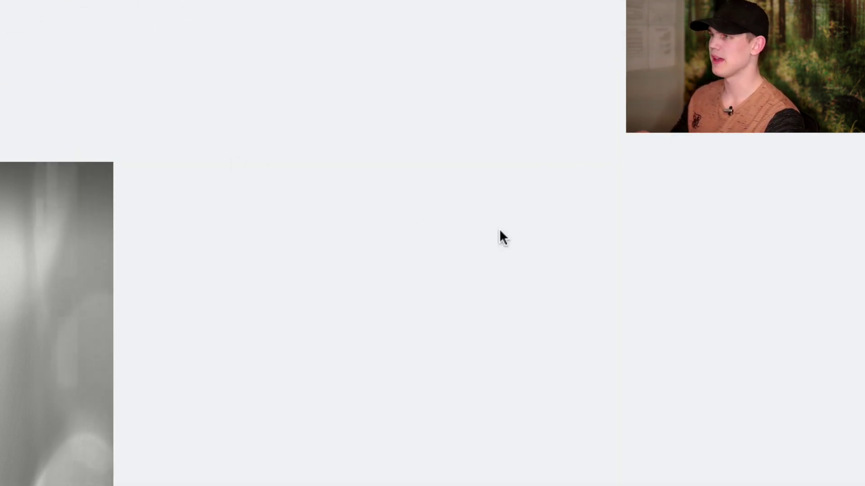
{"action": "left_click", "coordinate": [202, 199]}
{"action": "scroll", "coordinate": [205, 201], "scroll_direction": "down", "scroll_amount": 3}
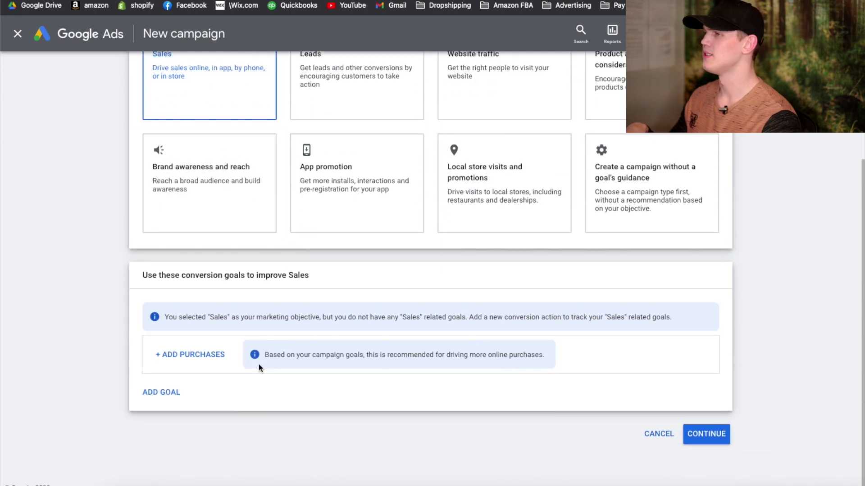
{"action": "left_click", "coordinate": [180, 356]}
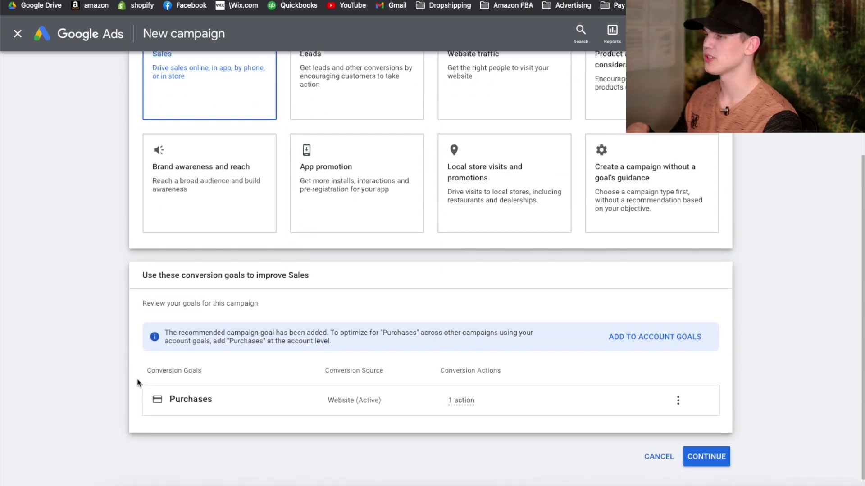
{"action": "scroll", "coordinate": [221, 404], "scroll_direction": "down", "scroll_amount": 1}
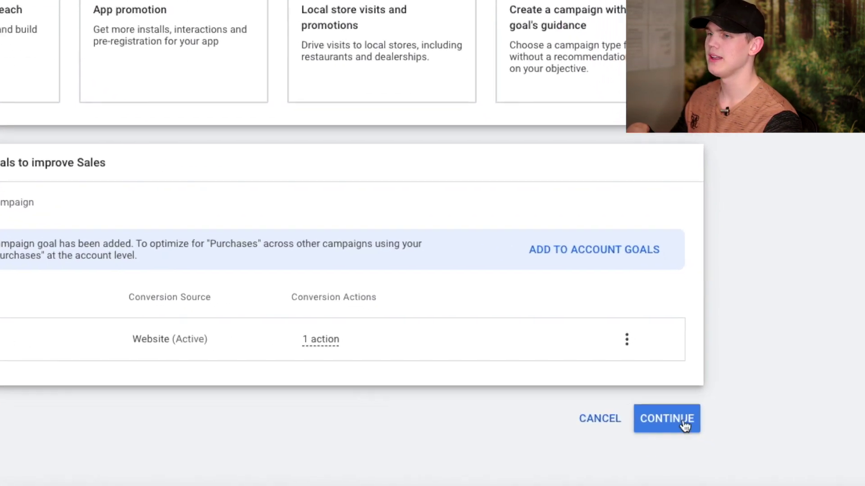
{"action": "left_click", "coordinate": [716, 439]}
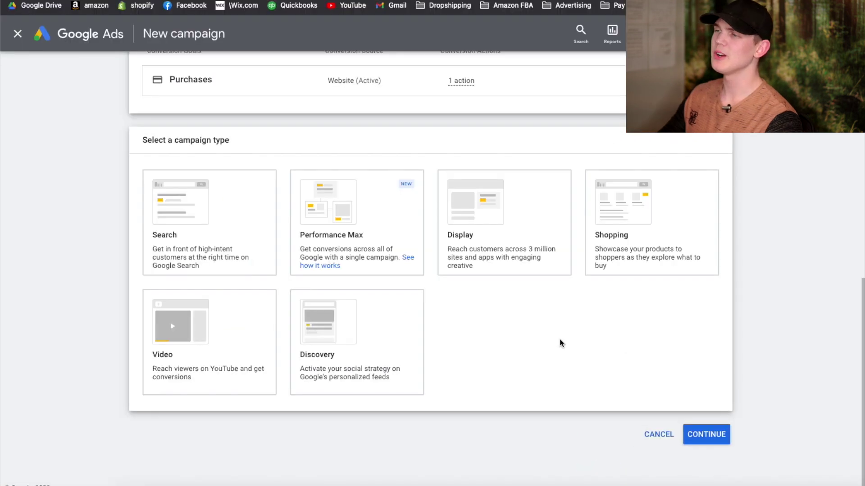
Make it a Search campaign with a conversion action, named 'Data Collection - Camp #1'
{"action": "left_click", "coordinate": [205, 224]}
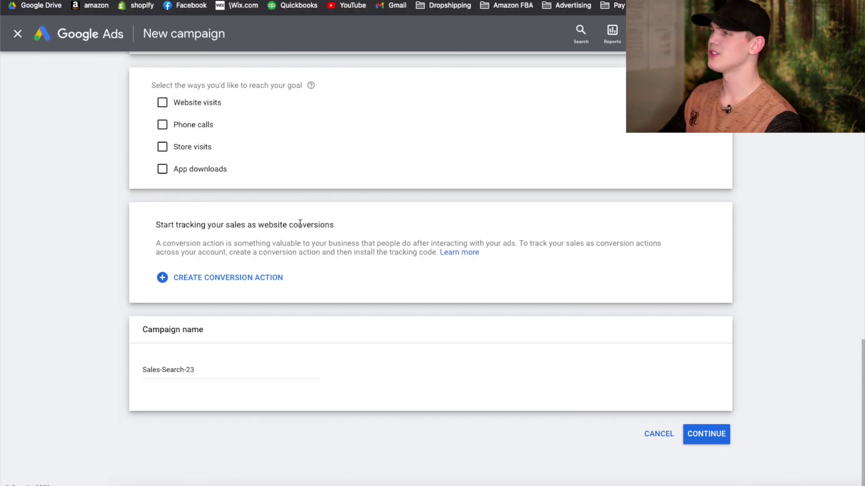
{"action": "left_click", "coordinate": [222, 317]}
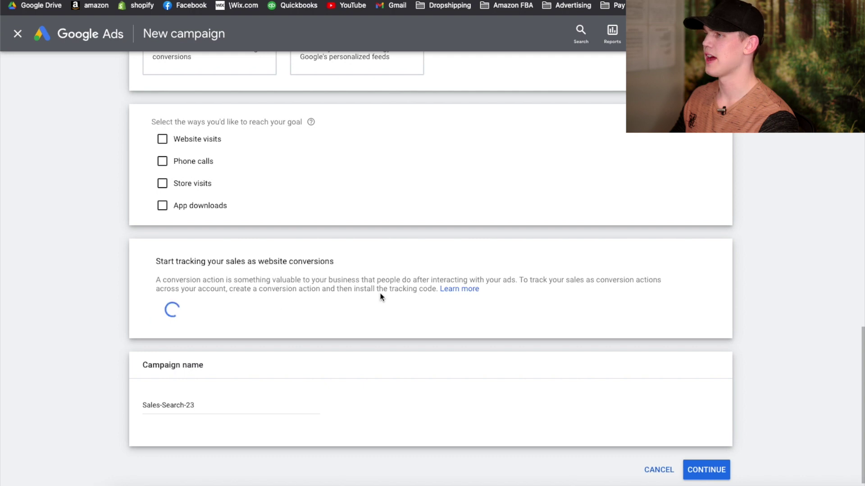
{"action": "left_click_drag", "start_coordinate": [204, 372], "coordinate": [113, 365]}
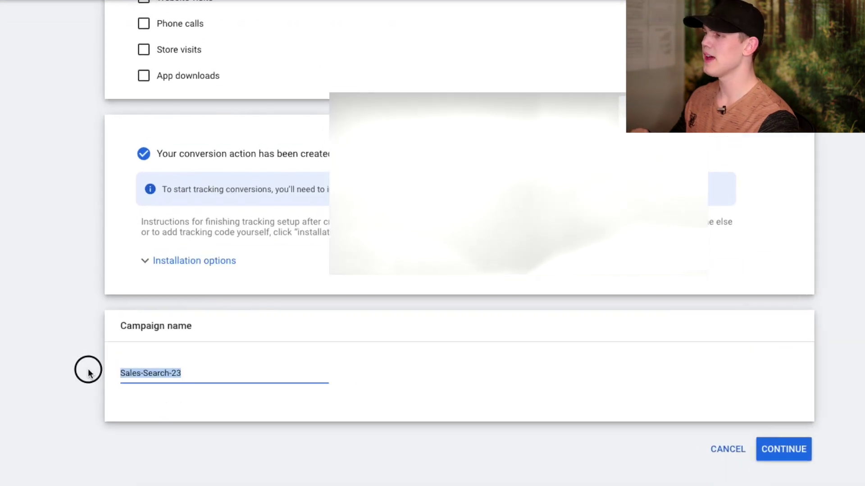
{"action": "key", "text": "BackSpace"}
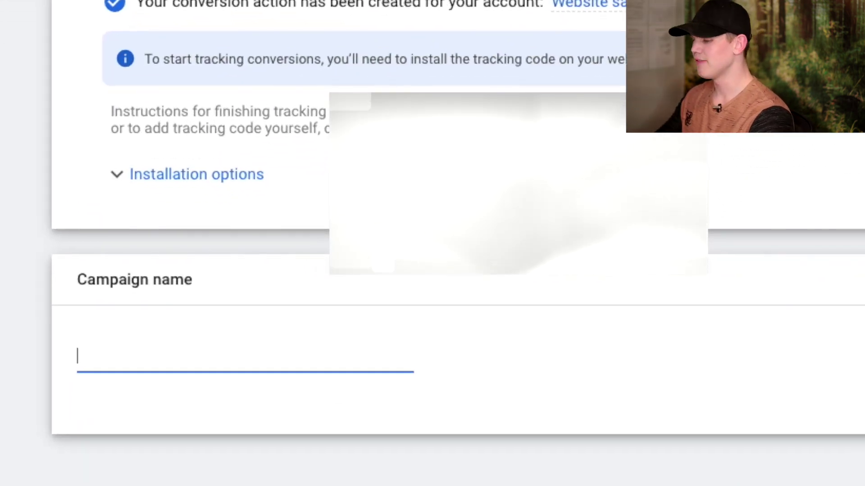
{"action": "type", "text": "Data Collection - Camp #1"}
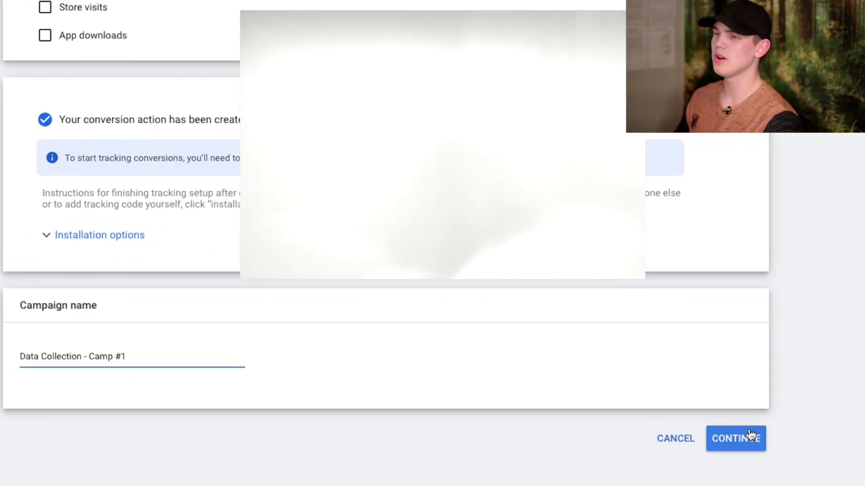
{"action": "left_click", "coordinate": [716, 434]}
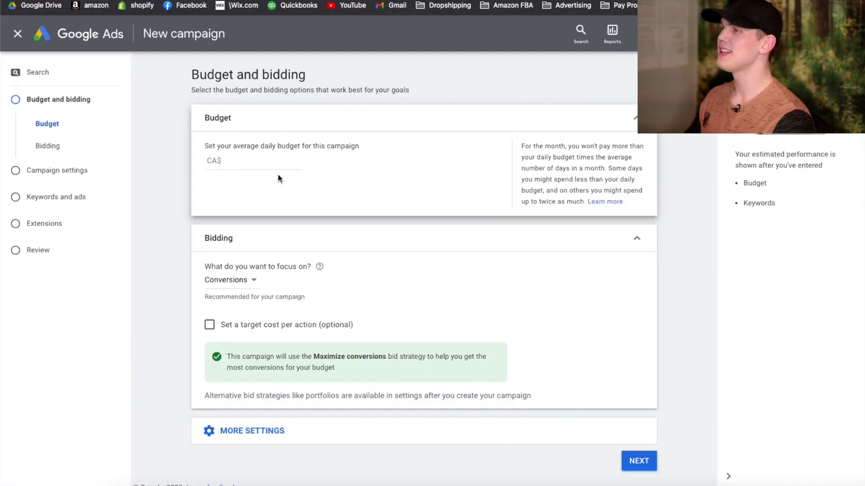
Set a CA$100.00 daily budget and Conversions bidding with a CA$0.40 target CPA
{"action": "left_click", "coordinate": [275, 160]}
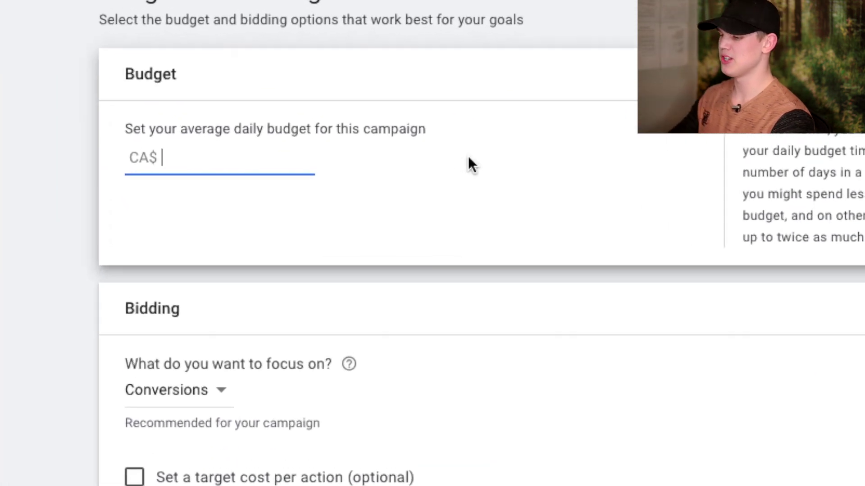
{"action": "left_click", "coordinate": [183, 396]}
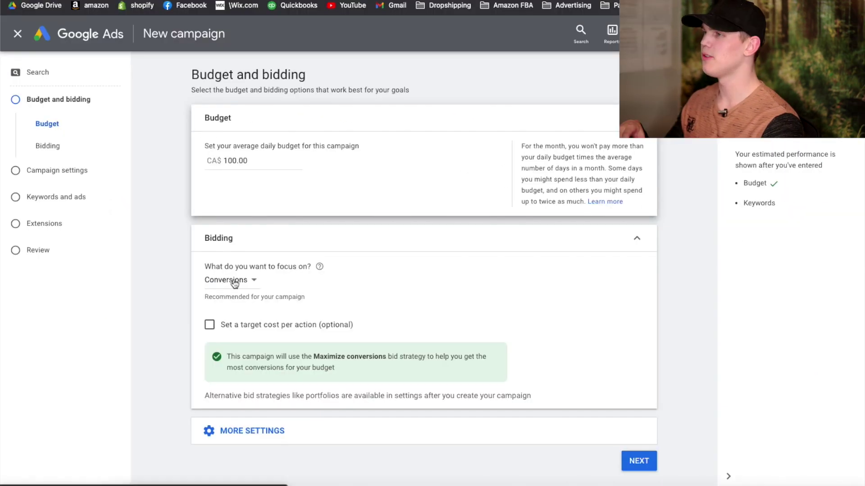
{"action": "left_click", "coordinate": [236, 307]}
{"action": "left_click", "coordinate": [209, 324]}
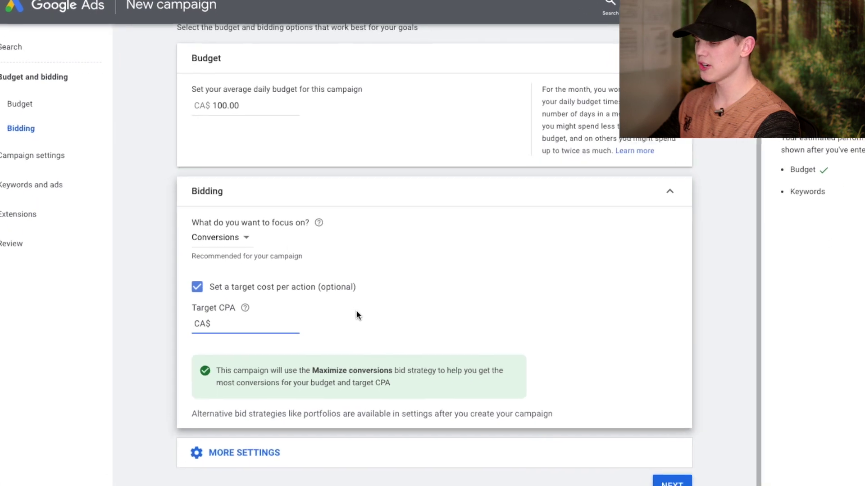
{"action": "type", "text": "0.40"}
{"action": "left_click", "coordinate": [536, 268]}
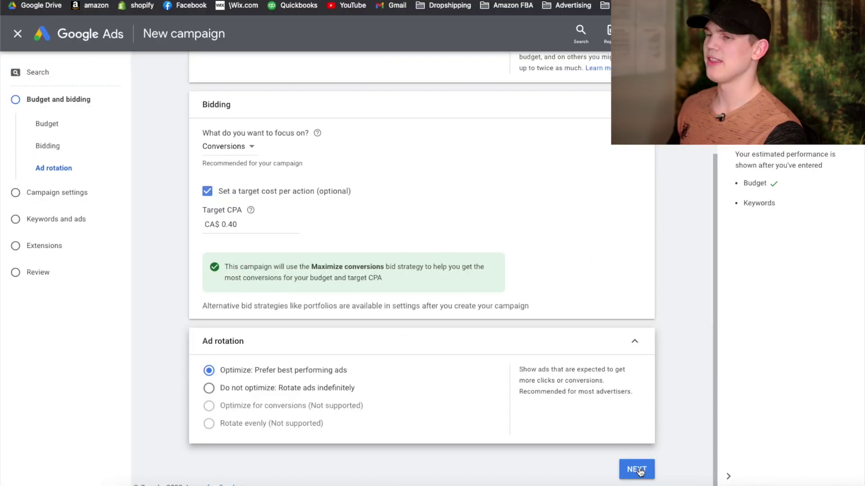
{"action": "left_click", "coordinate": [638, 470]}
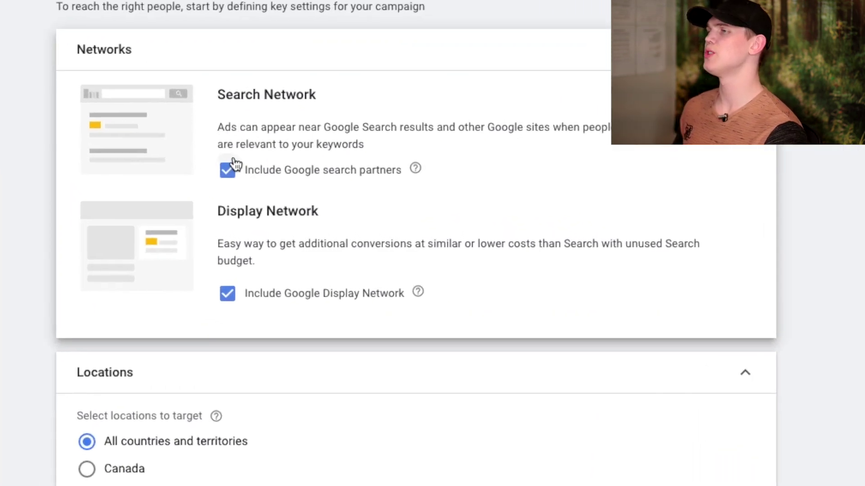
Exclude search partners and the Display Network, and target presence in the United States
{"action": "left_click", "coordinate": [299, 195]}
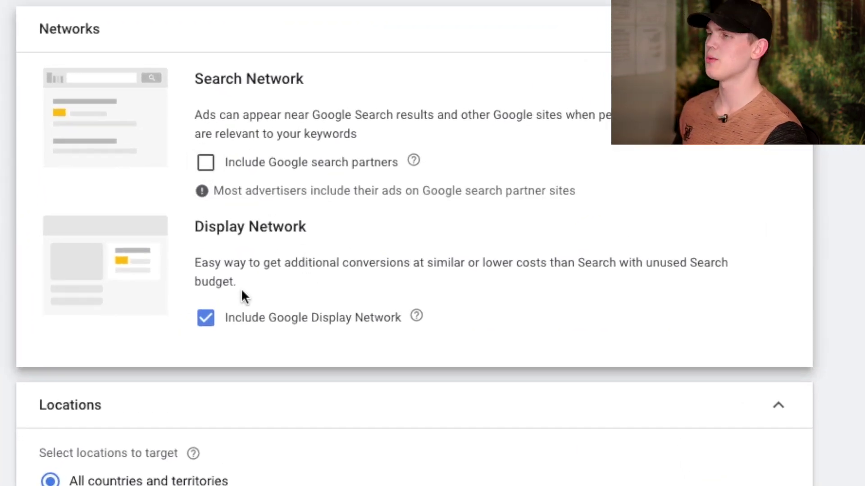
{"action": "left_click", "coordinate": [205, 318]}
{"action": "scroll", "coordinate": [254, 282], "scroll_direction": "down", "scroll_amount": 6}
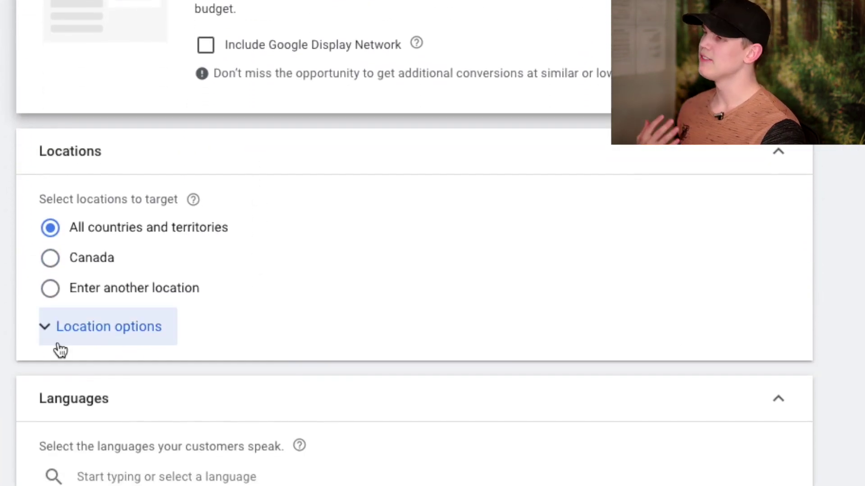
{"action": "left_click", "coordinate": [82, 343]}
{"action": "scroll", "coordinate": [252, 370], "scroll_direction": "down", "scroll_amount": 1}
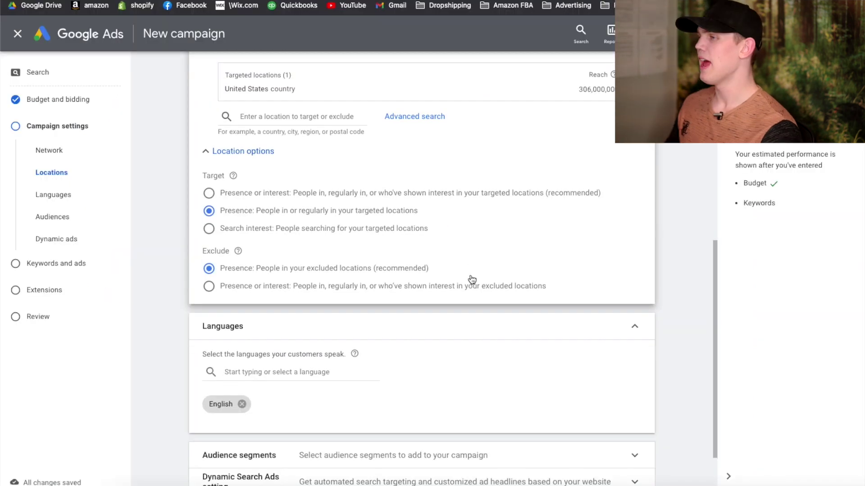
Review the audience segment and additional settings, then proceed to keywords and ads
{"action": "scroll", "coordinate": [470, 276], "scroll_direction": "down", "scroll_amount": 1}
{"action": "scroll", "coordinate": [471, 278], "scroll_direction": "down", "scroll_amount": 1}
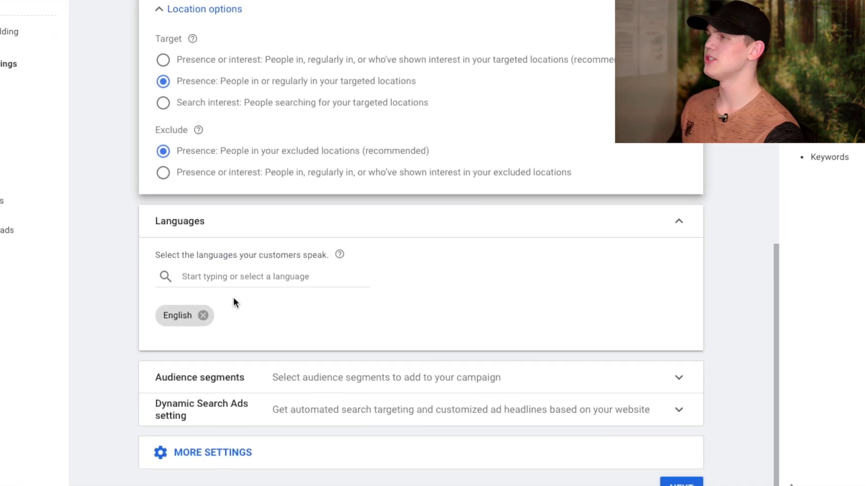
{"action": "left_click", "coordinate": [275, 383]}
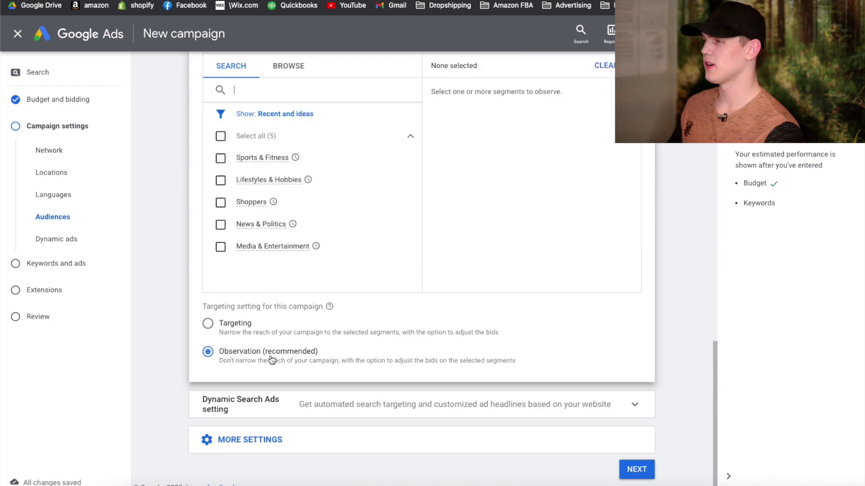
{"action": "scroll", "coordinate": [397, 360], "scroll_direction": "down", "scroll_amount": 3}
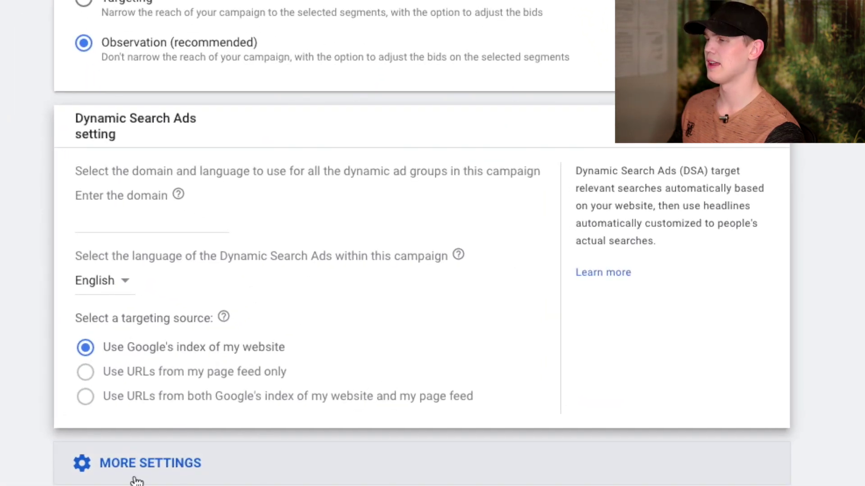
{"action": "left_click", "coordinate": [148, 470]}
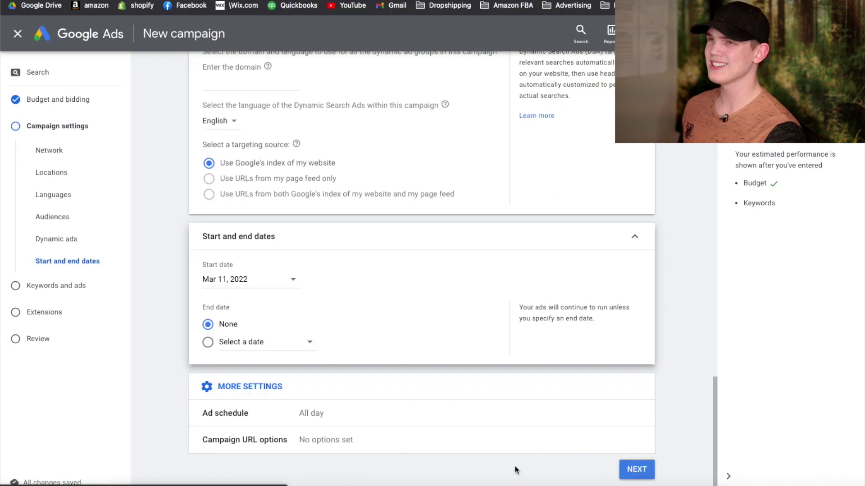
{"action": "left_click", "coordinate": [637, 469]}
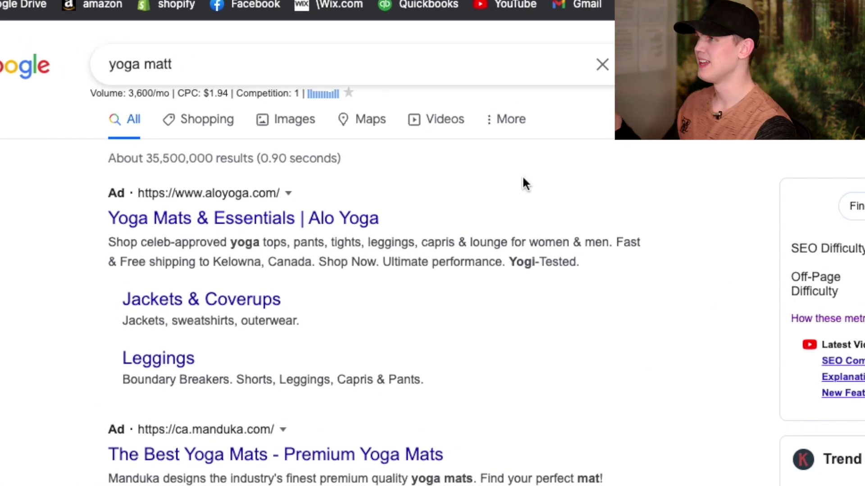
Scroll the 'yoga matt' results down to the Long-Tail Keywords volumes
{"action": "scroll", "coordinate": [757, 257], "scroll_direction": "down", "scroll_amount": 15}
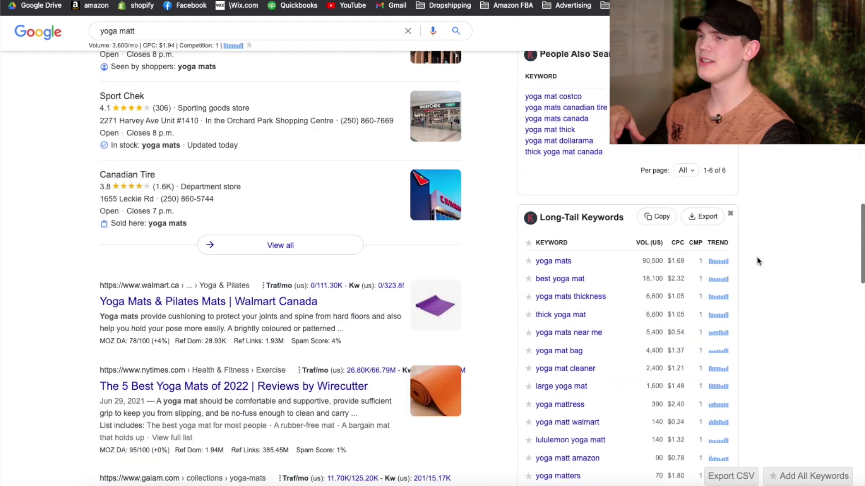
{"action": "scroll", "coordinate": [757, 262], "scroll_direction": "down", "scroll_amount": 1}
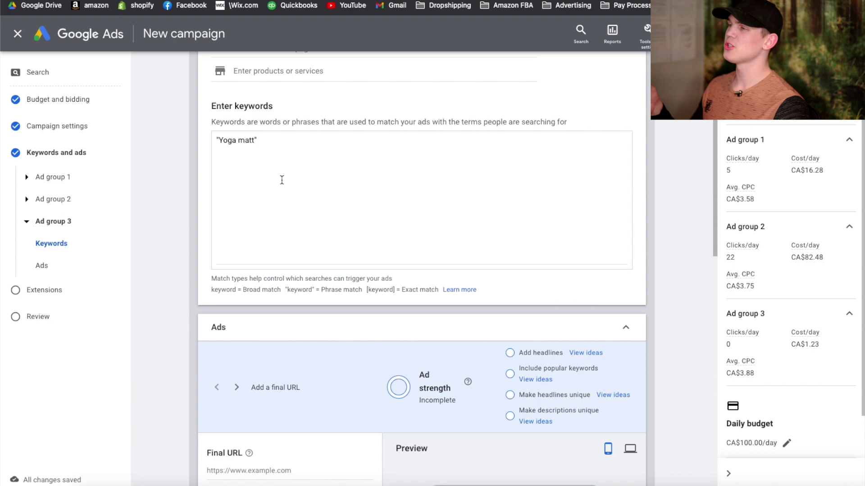
Select the Yoga matt keyword text and start the ad's display path with 'Yo'
{"action": "left_click_drag", "start_coordinate": [257, 140], "coordinate": [217, 140]}
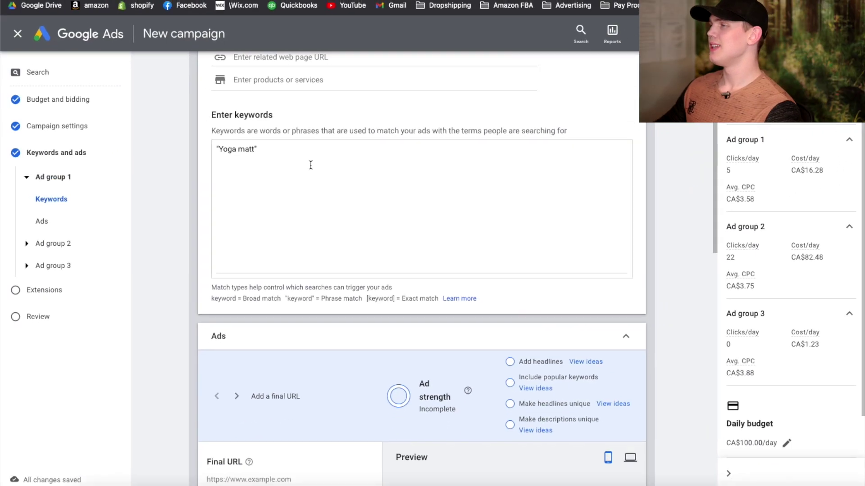
{"action": "scroll", "coordinate": [283, 145], "scroll_direction": "down", "scroll_amount": 6}
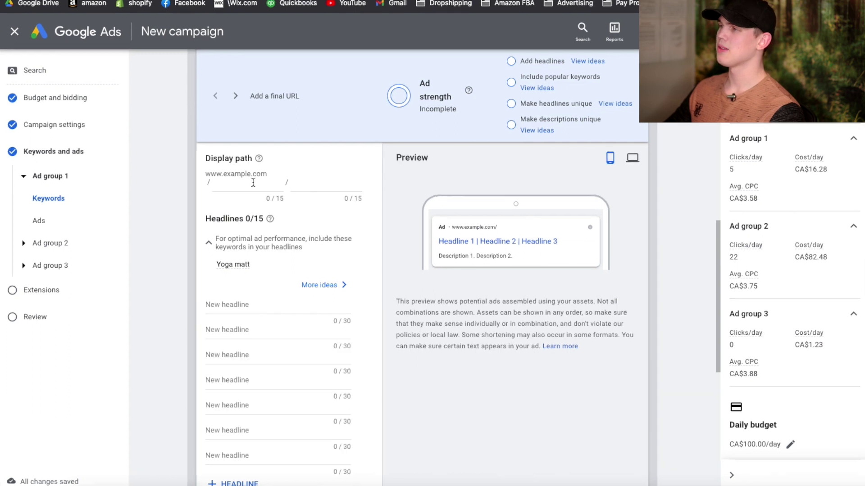
{"action": "scroll", "coordinate": [264, 216], "scroll_direction": "up", "scroll_amount": 2}
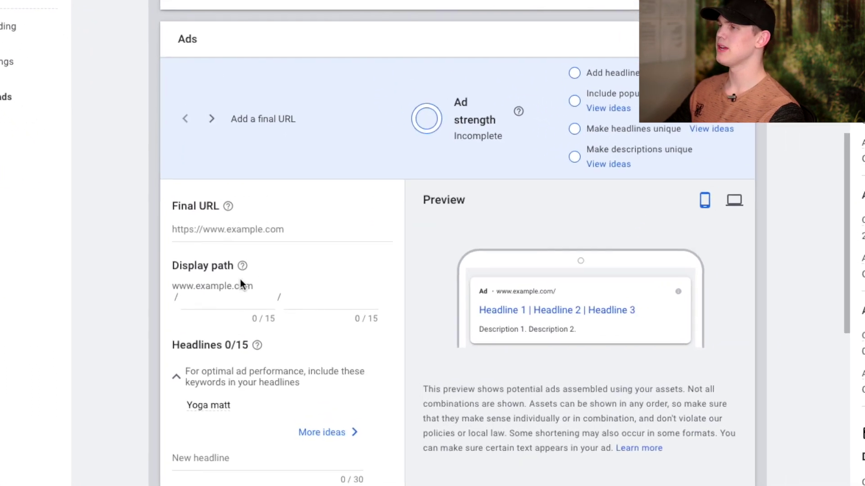
{"action": "left_click", "coordinate": [225, 298]}
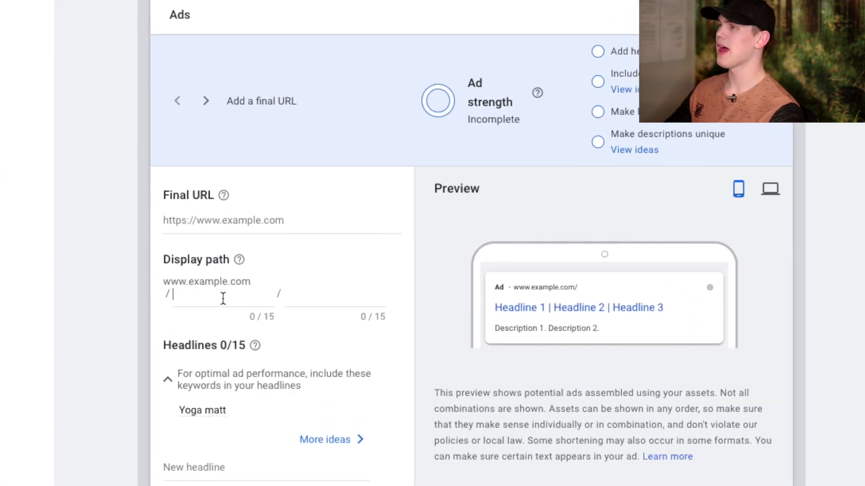
{"action": "type", "text": "Yoga"}
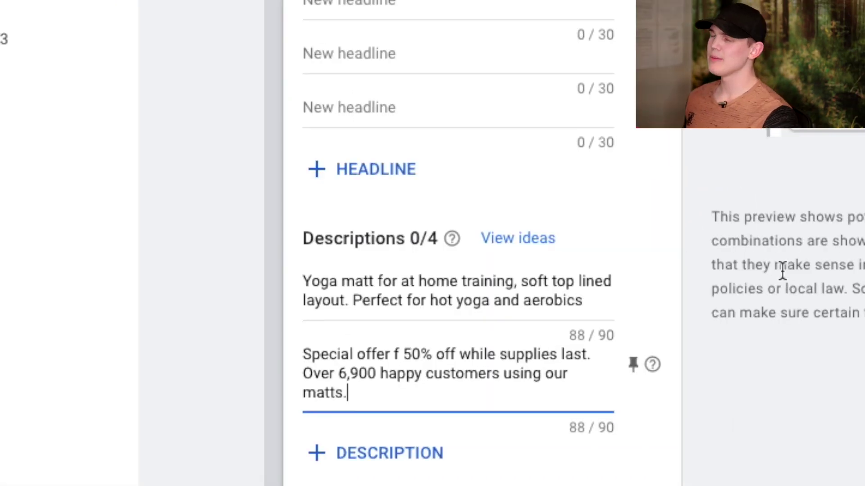
{"action": "scroll", "coordinate": [782, 270], "scroll_direction": "down", "scroll_amount": 3}
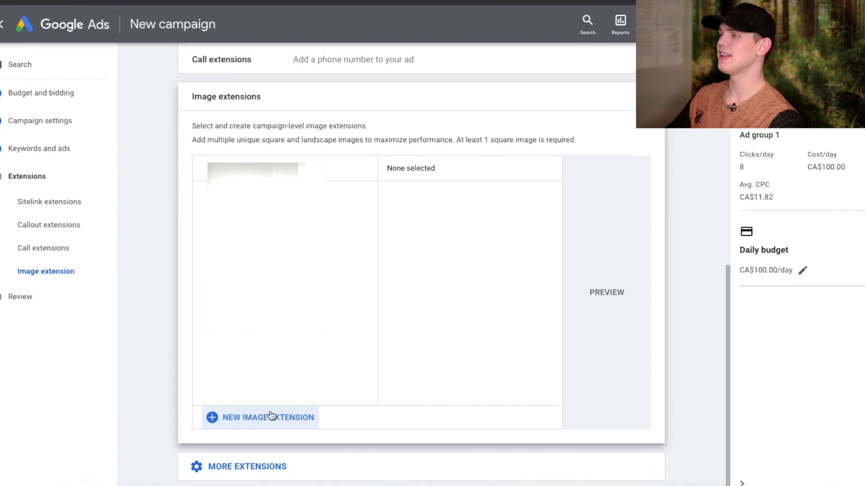
Add a new image extension to the campaign
{"action": "left_click", "coordinate": [279, 427]}
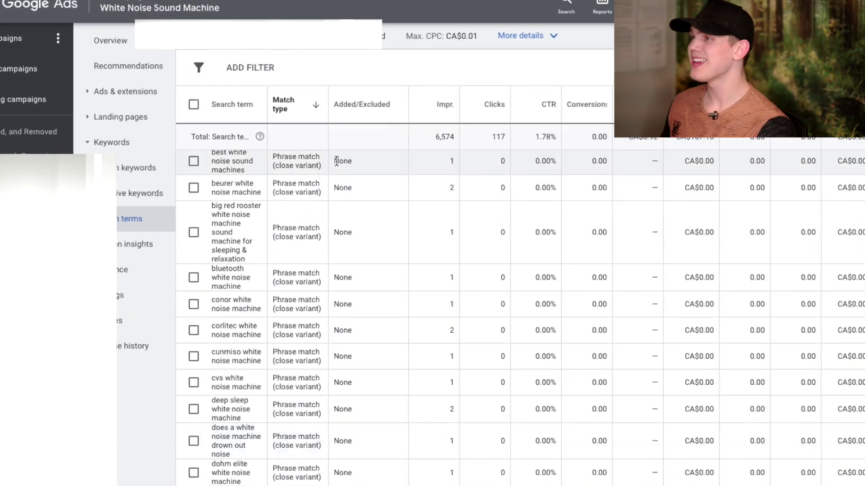
Scroll back up through the white noise campaign's search terms table
{"action": "scroll", "coordinate": [261, 391], "scroll_direction": "up", "scroll_amount": 5}
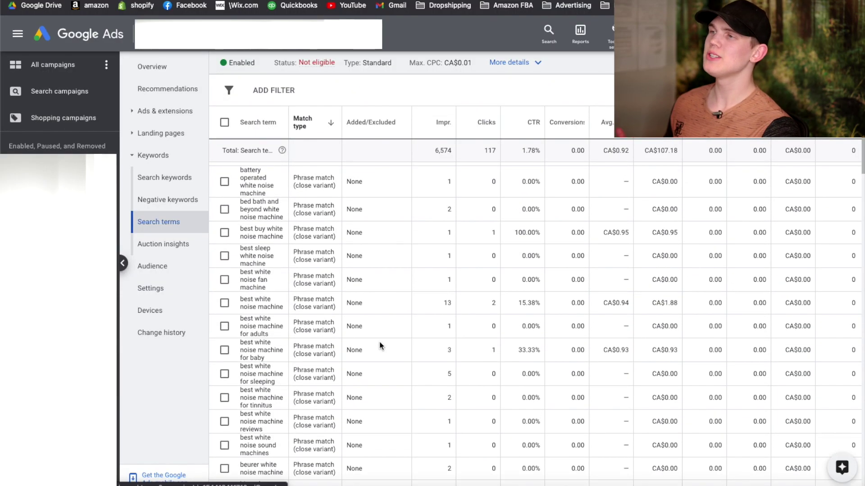
{"action": "scroll", "coordinate": [380, 344], "scroll_direction": "up", "scroll_amount": 6}
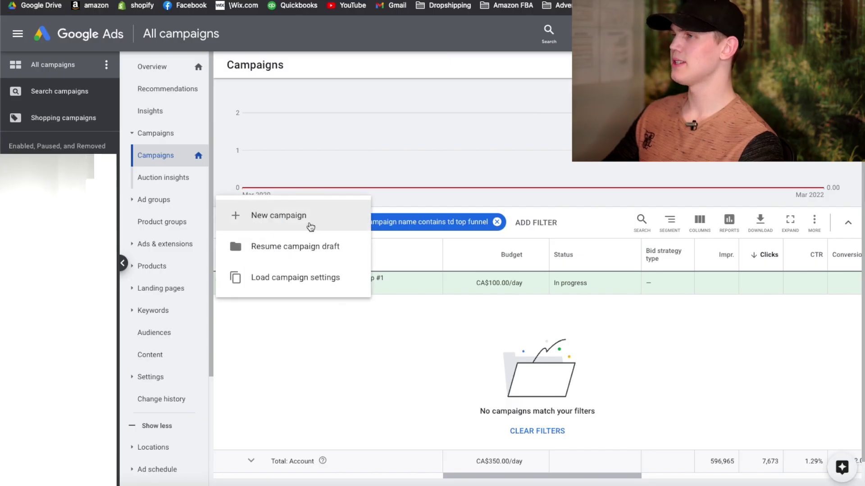
Create a Sales campaign with a Purchases goal as a Standard Shopping campaign
{"action": "left_click", "coordinate": [311, 225]}
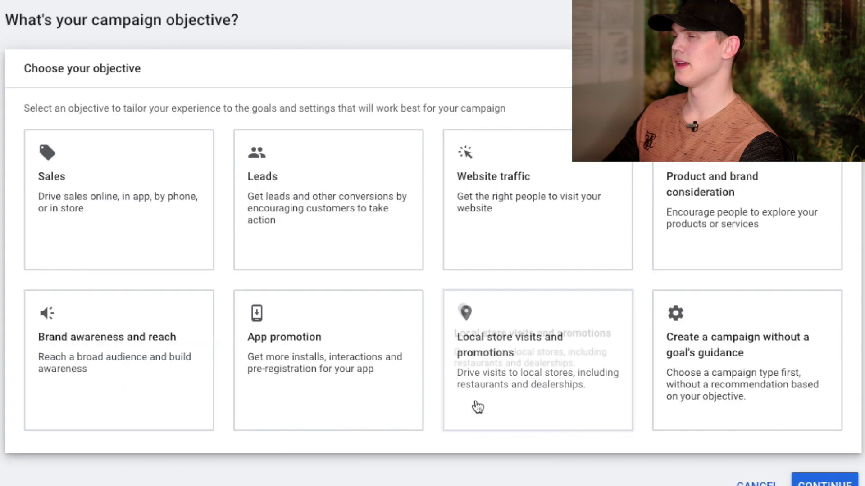
{"action": "left_click", "coordinate": [122, 196]}
{"action": "scroll", "coordinate": [382, 264], "scroll_direction": "down", "scroll_amount": 5}
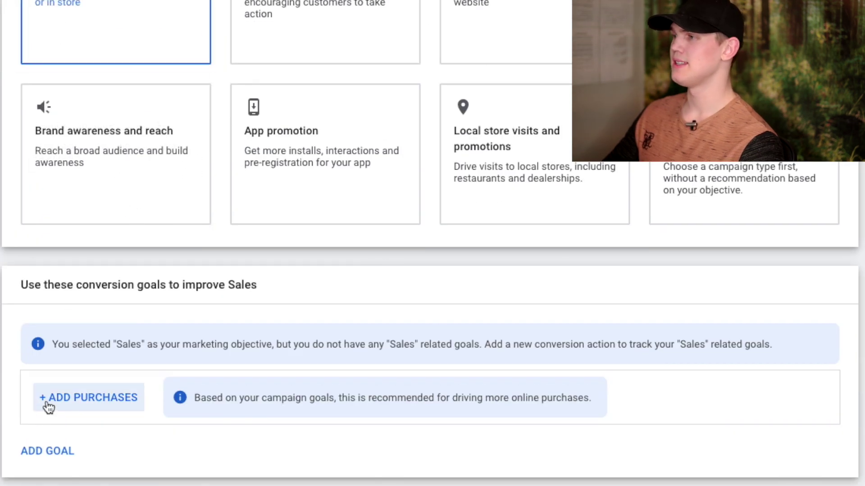
{"action": "left_click", "coordinate": [64, 399]}
{"action": "scroll", "coordinate": [205, 436], "scroll_direction": "down", "scroll_amount": 5}
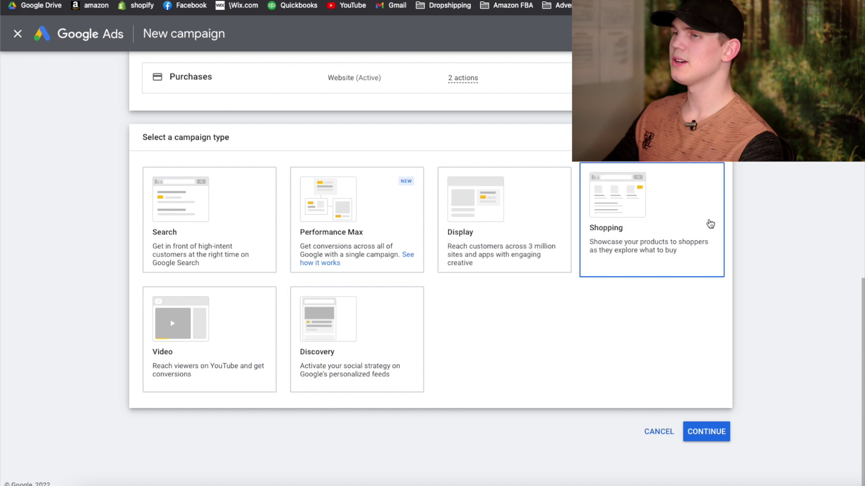
{"action": "left_click", "coordinate": [652, 222]}
{"action": "scroll", "coordinate": [482, 296], "scroll_direction": "down", "scroll_amount": 3}
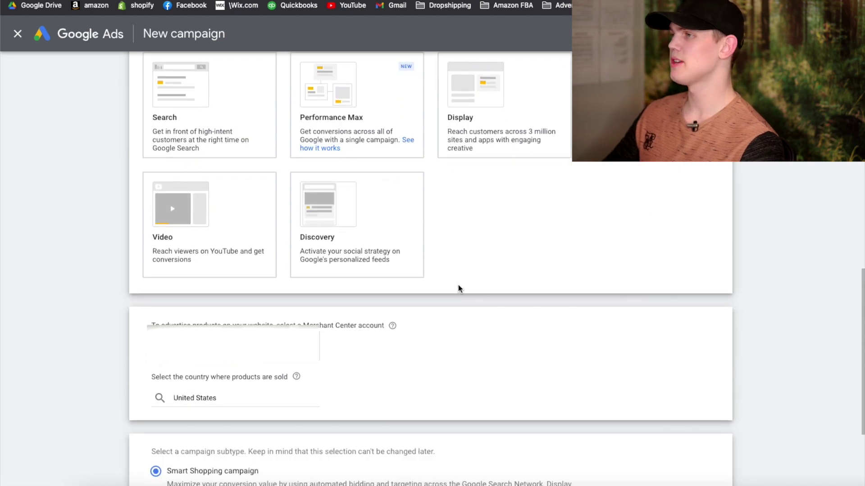
{"action": "scroll", "coordinate": [363, 333], "scroll_direction": "down", "scroll_amount": 4}
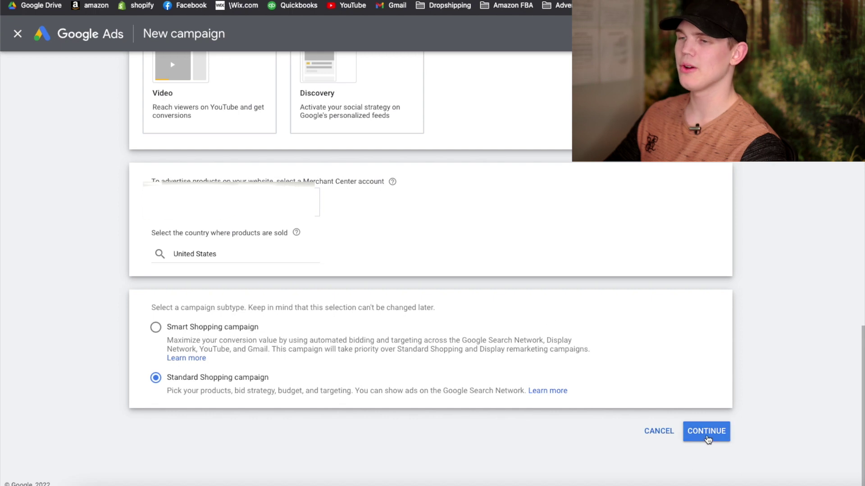
{"action": "left_click", "coordinate": [707, 431]}
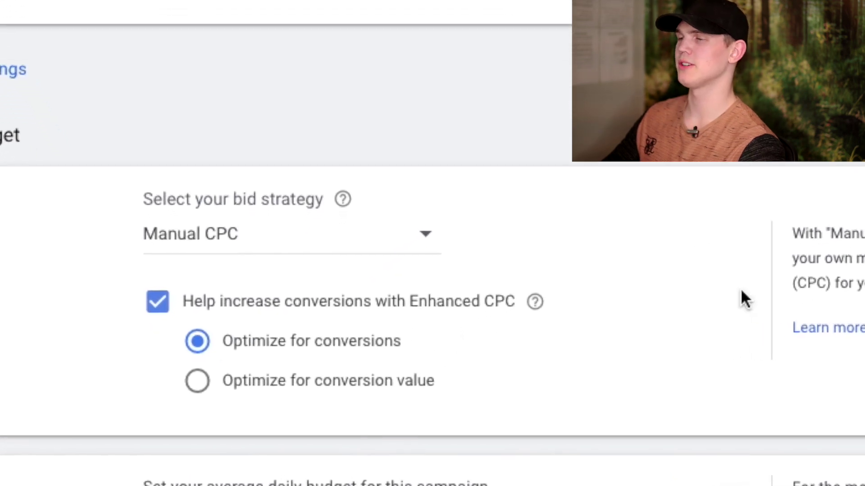
Set a CA$100.00 daily budget and exclude Google search partners
{"action": "left_click", "coordinate": [287, 485]}
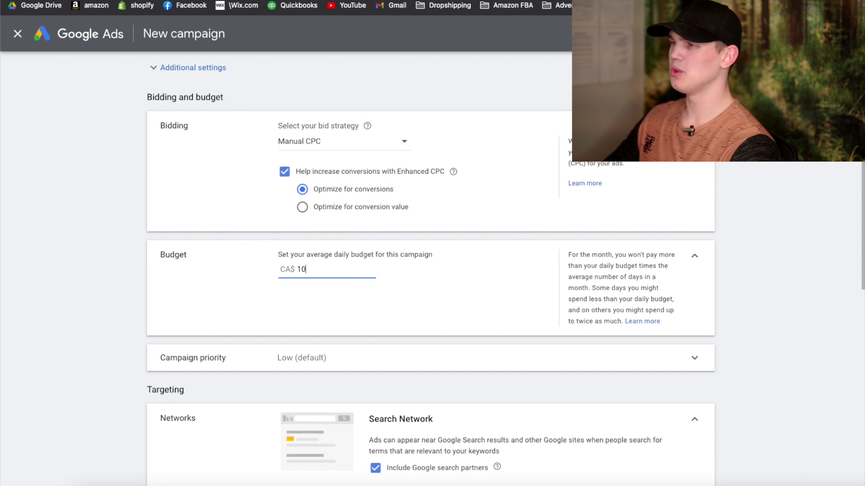
{"action": "left_click", "coordinate": [427, 289]}
{"action": "scroll", "coordinate": [378, 261], "scroll_direction": "down", "scroll_amount": 3}
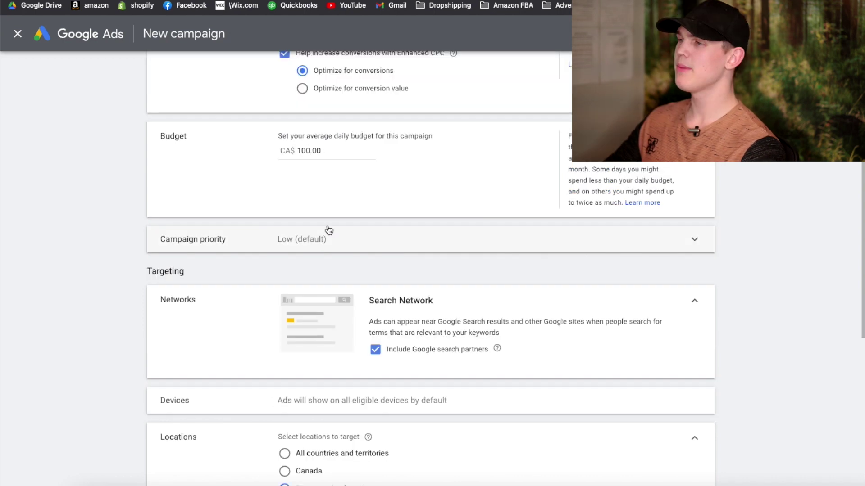
{"action": "scroll", "coordinate": [460, 297], "scroll_direction": "down", "scroll_amount": 2}
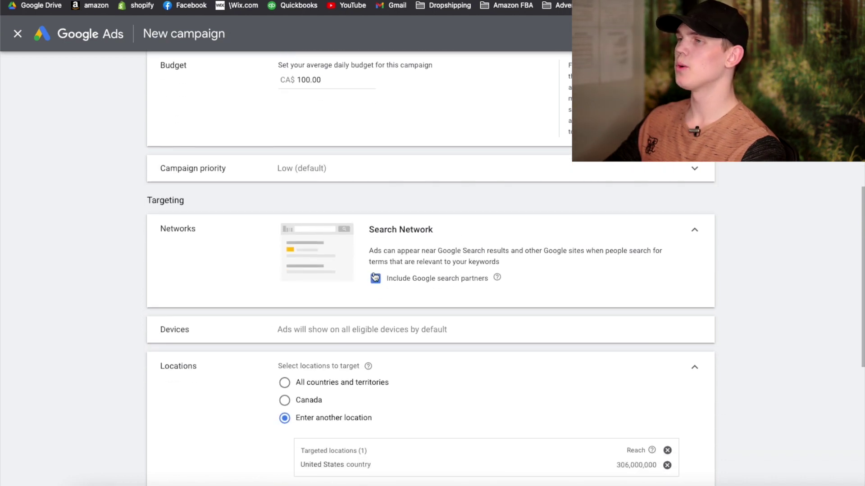
{"action": "left_click", "coordinate": [375, 276]}
{"action": "scroll", "coordinate": [385, 272], "scroll_direction": "down", "scroll_amount": 5}
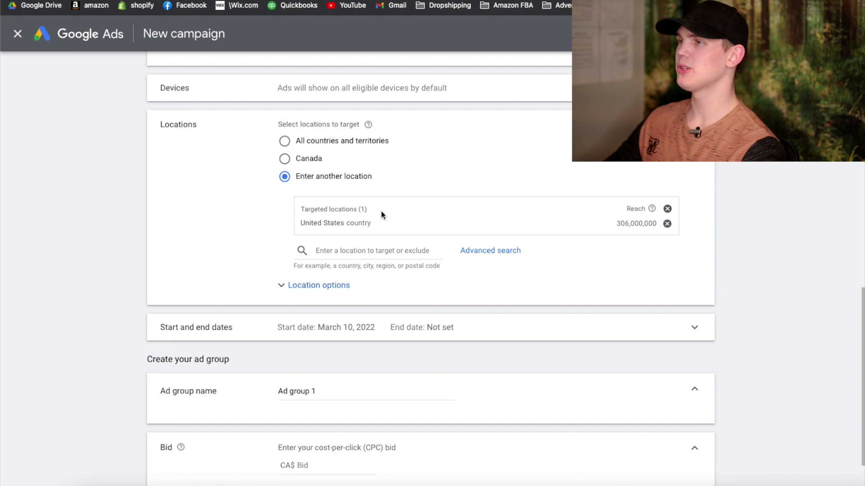
Start the campaign Mar 12, 2022 with no end date; name the ad group Single Product, bid 0.40
{"action": "left_click", "coordinate": [370, 323]}
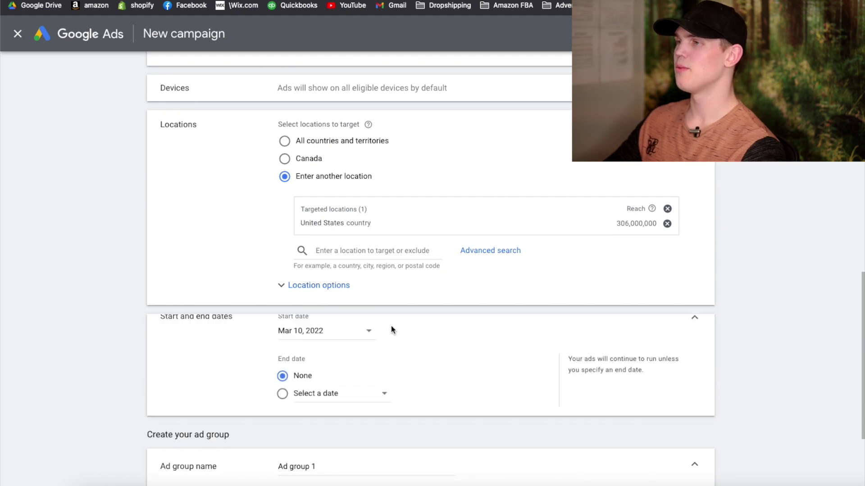
{"action": "scroll", "coordinate": [360, 337], "scroll_direction": "down", "scroll_amount": 1}
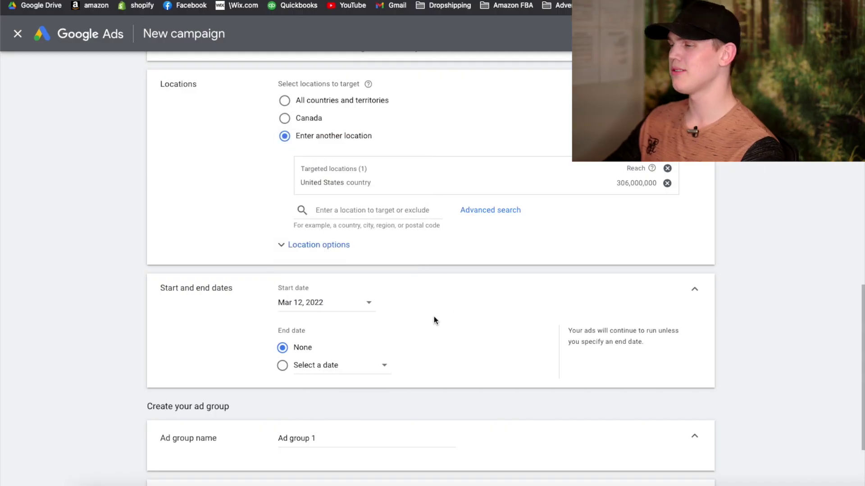
{"action": "scroll", "coordinate": [433, 316], "scroll_direction": "down", "scroll_amount": 5}
{"action": "triple_click", "coordinate": [279, 329]}
{"action": "type", "text": "Single Product "}
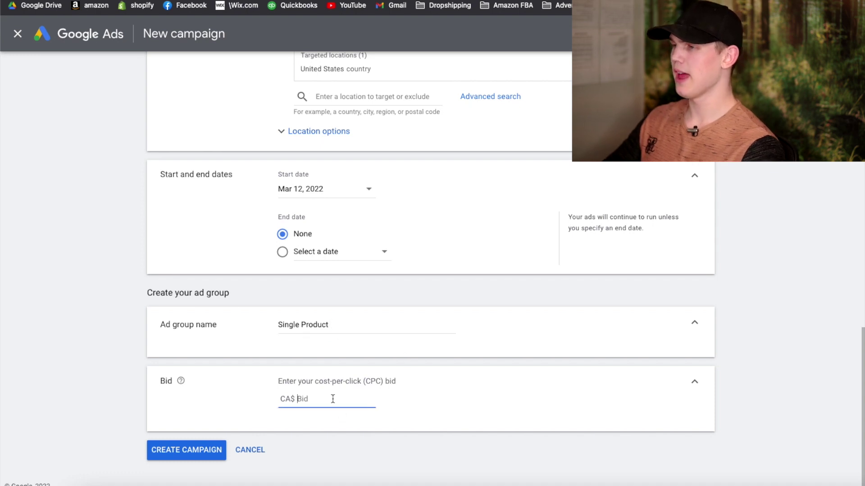
{"action": "type", "text": "0.40"}
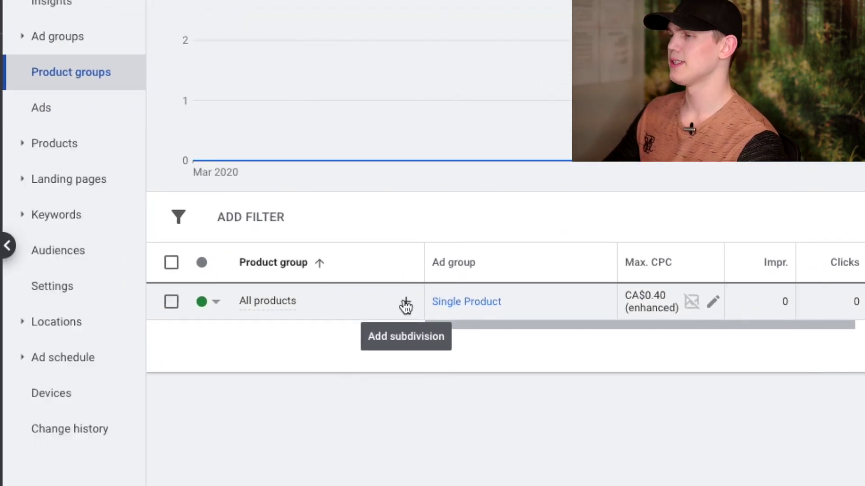
Subdivide All products into the mpnbeipc product and an excluded Everything else group
{"action": "left_click", "coordinate": [405, 306]}
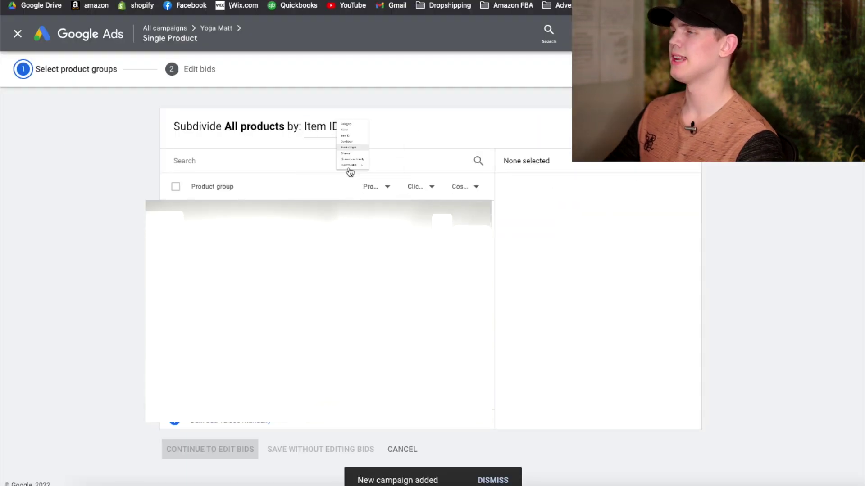
{"action": "left_click", "coordinate": [175, 212]}
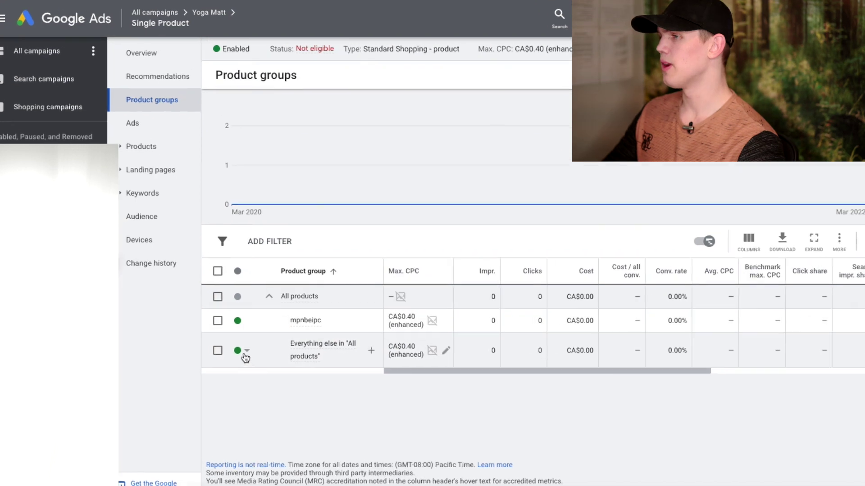
{"action": "left_click", "coordinate": [246, 354]}
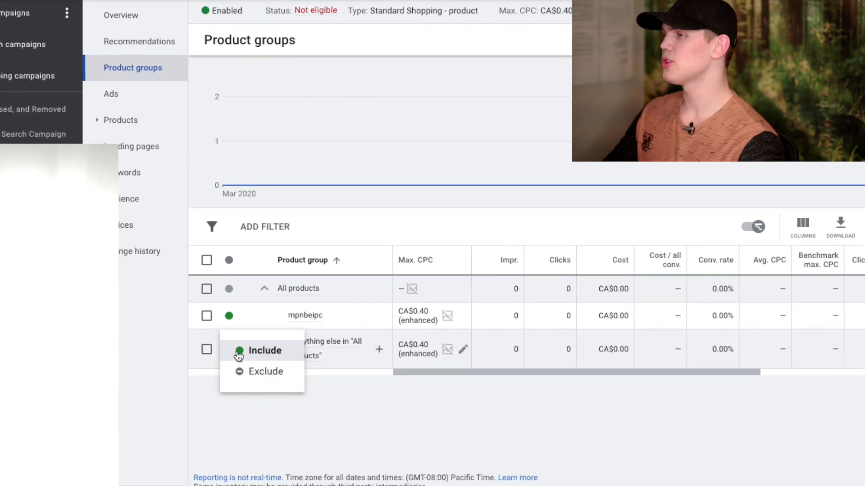
{"action": "left_click", "coordinate": [261, 368]}
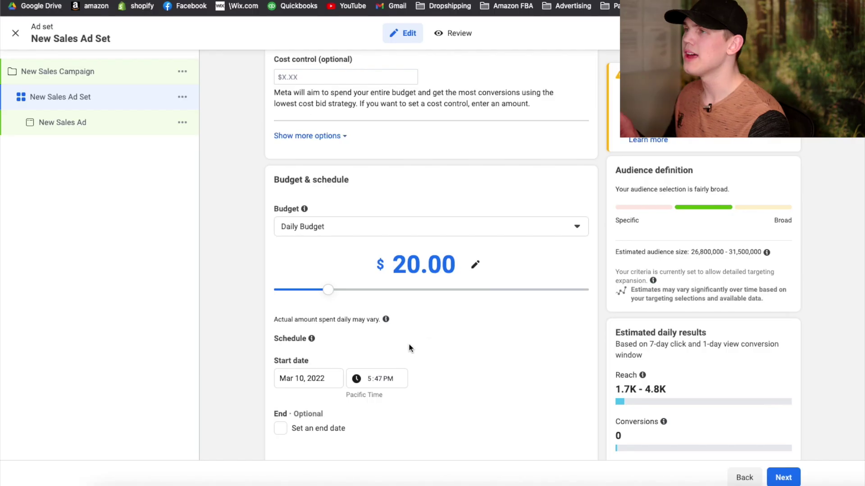
{"action": "scroll", "coordinate": [391, 342], "scroll_direction": "up", "scroll_amount": 1}
In the New Sales Ad Set's Audience section, start creating a new Website Custom Audience
{"action": "scroll", "coordinate": [250, 318], "scroll_direction": "up", "scroll_amount": 2}
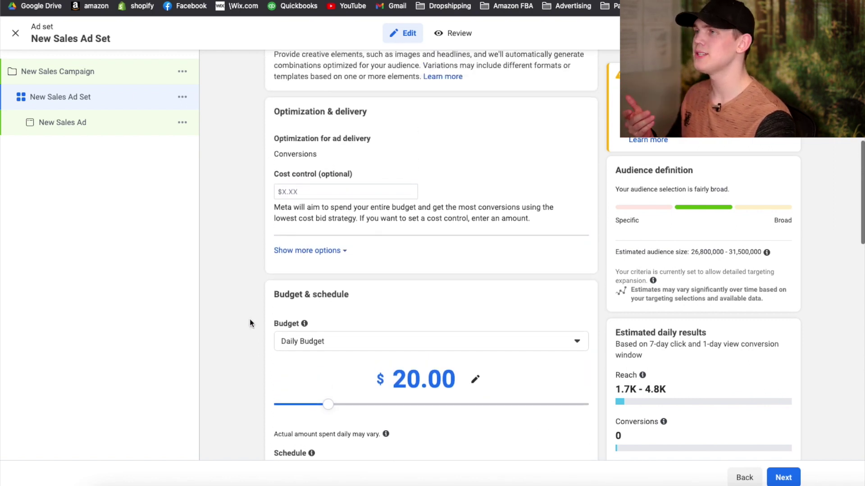
{"action": "scroll", "coordinate": [249, 319], "scroll_direction": "down", "scroll_amount": 10}
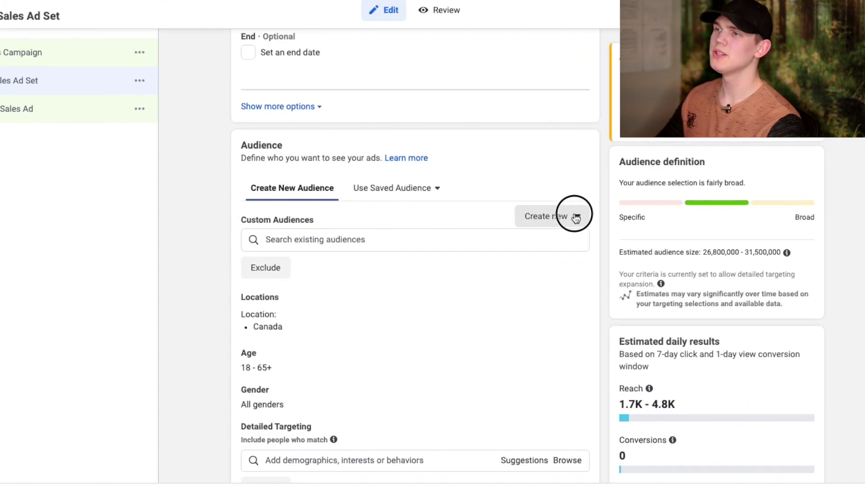
{"action": "left_click", "coordinate": [575, 218]}
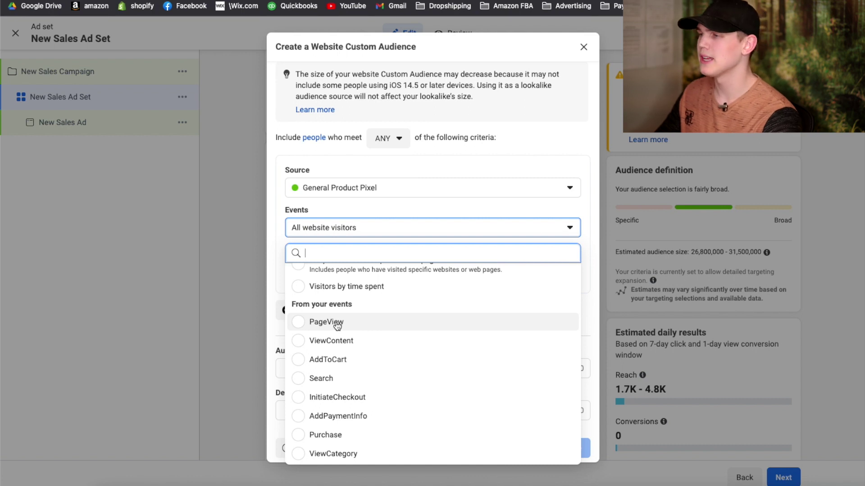
Choose PageView as the event, close the Lookalike Audience dialog, and open Detailed Targeting for editing
{"action": "left_click", "coordinate": [338, 324]}
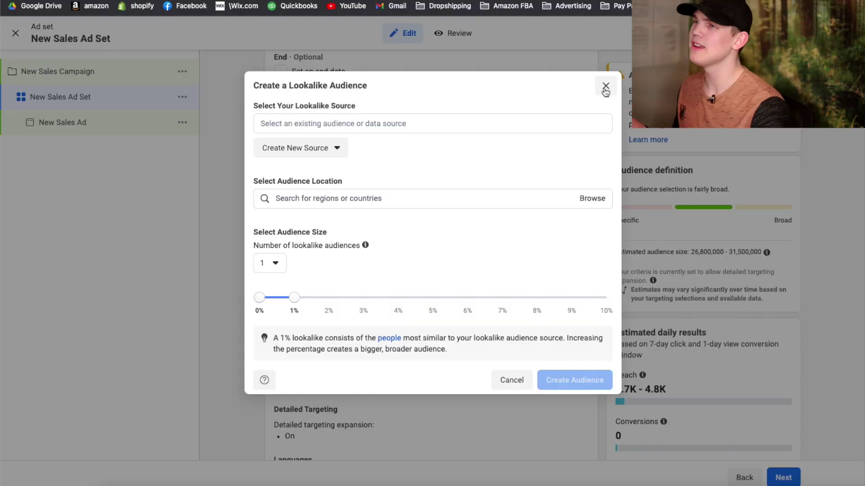
{"action": "left_click", "coordinate": [605, 87]}
{"action": "scroll", "coordinate": [441, 292], "scroll_direction": "down", "scroll_amount": 2}
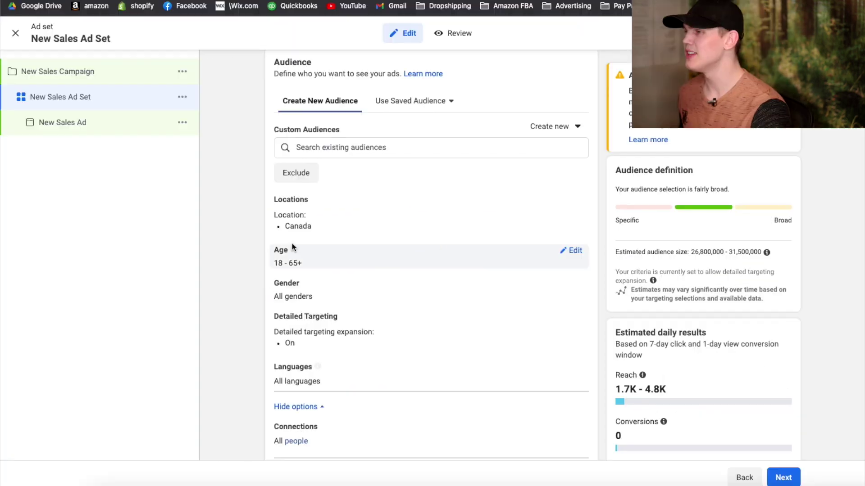
{"action": "mouse_move", "coordinate": [288, 282]}
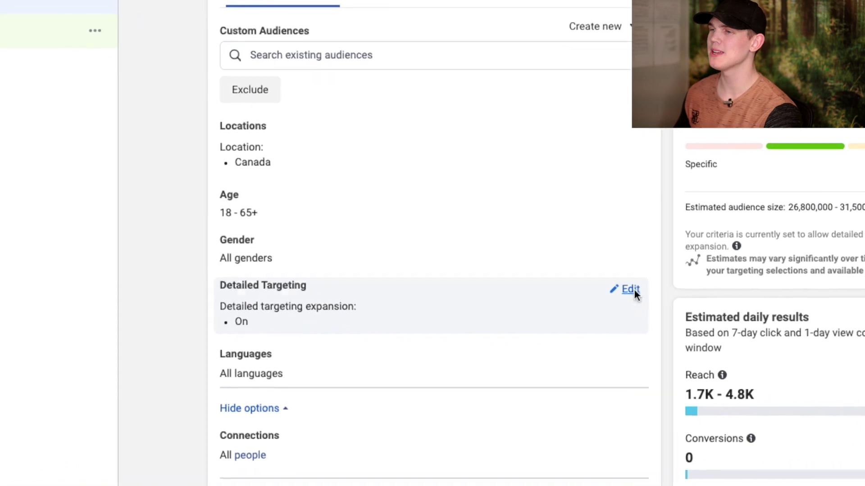
{"action": "left_click", "coordinate": [632, 291]}
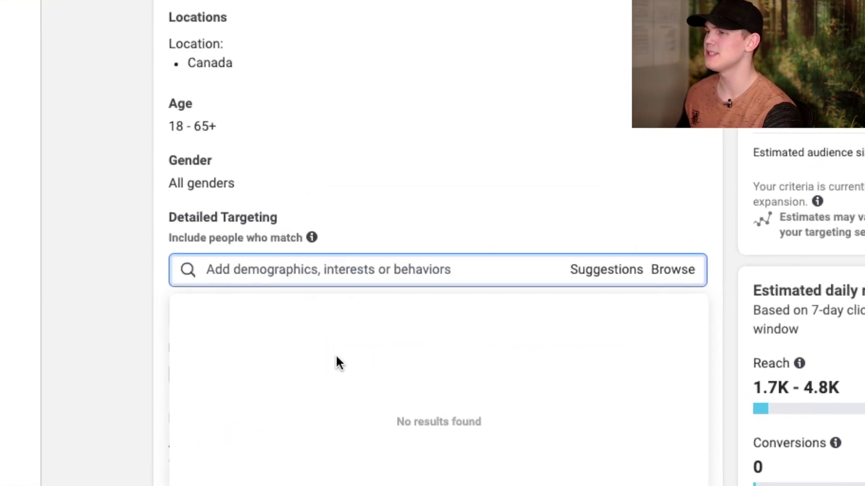
{"action": "left_click", "coordinate": [202, 248]}
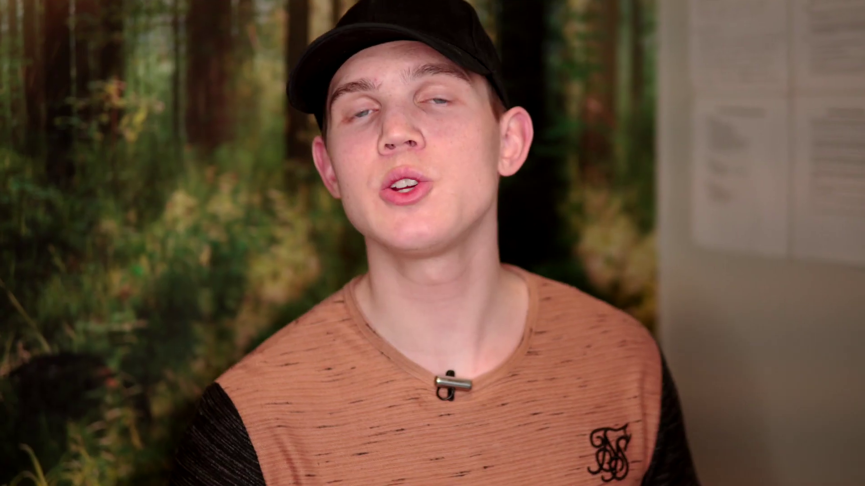